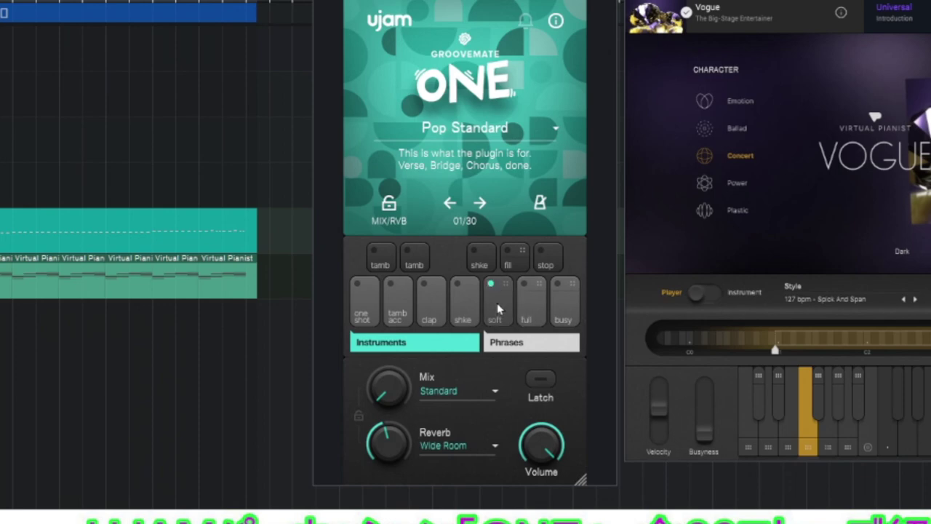
Audition the full, busy and fill phrases of the Pop Standard preset in Groovemate ONE.
click(522, 307)
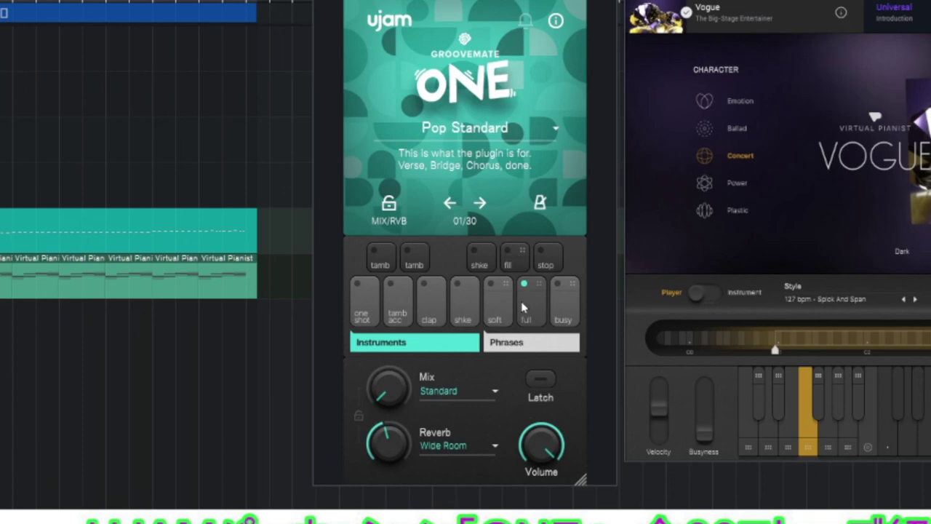
click(563, 307)
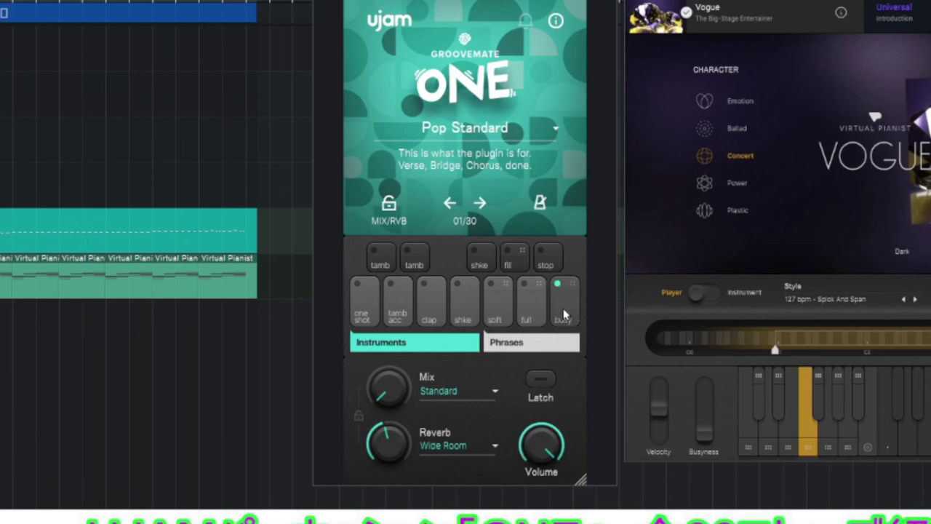
click(563, 308)
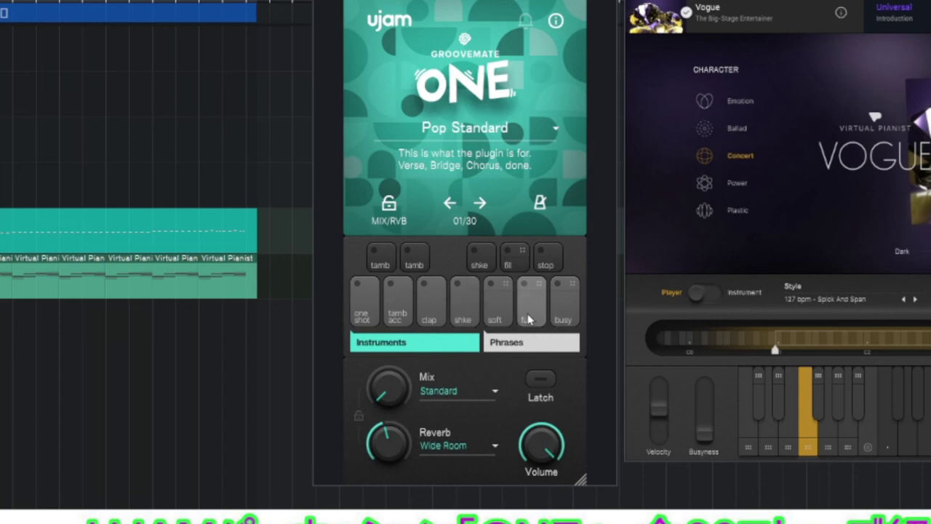
click(514, 261)
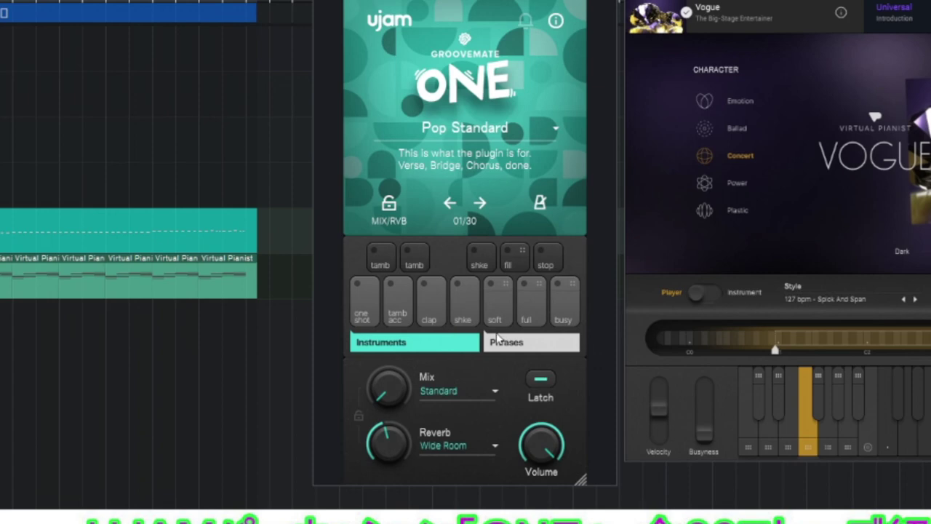
Audition the latched soft phrase while turning the Mix knob, and switch Latch off.
click(500, 302)
drag(390, 384, 380, 411)
click(530, 379)
Try the Filtered mix type in Groovemate ONE with a raised Mix amount.
click(471, 392)
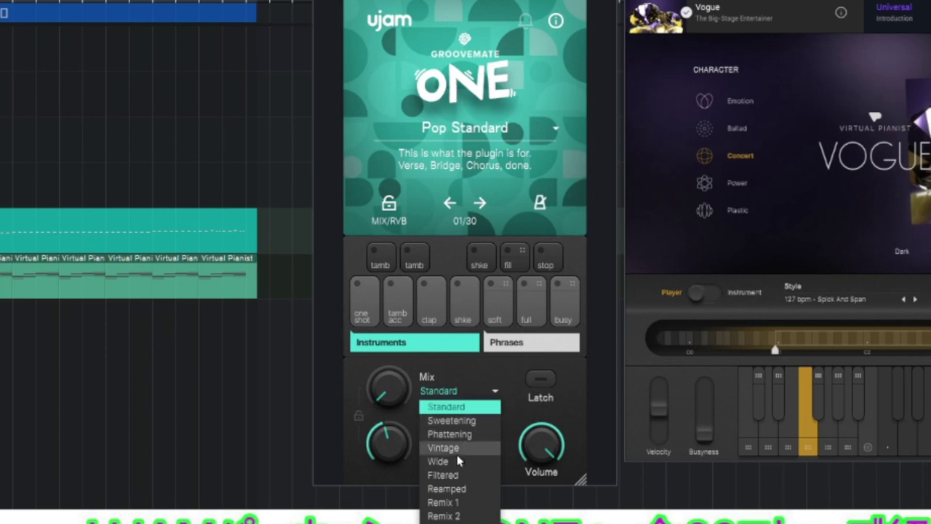
click(443, 475)
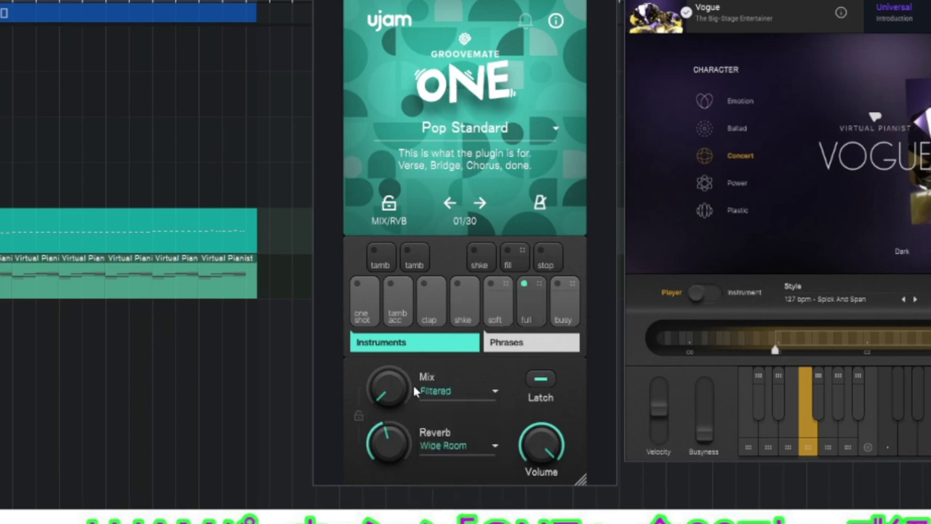
drag(396, 394, 400, 368)
mouse_move(418, 329)
mouse_down()
mouse_move(465, 281)
mouse_move(471, 288)
mouse_move(448, 304)
mouse_move(427, 344)
mouse_move(434, 336)
mouse_up()
Try the Wide mix type with the Mix amount raised while the full phrase plays.
click(468, 394)
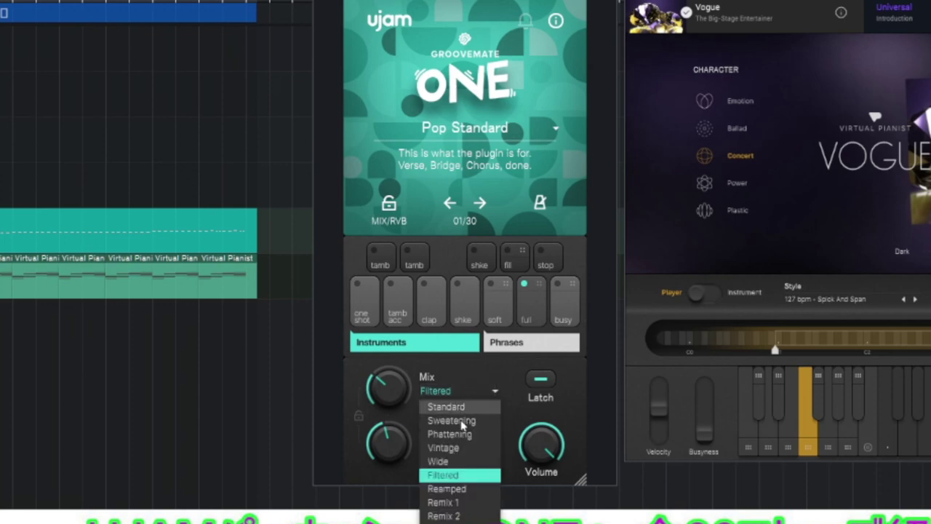
click(443, 462)
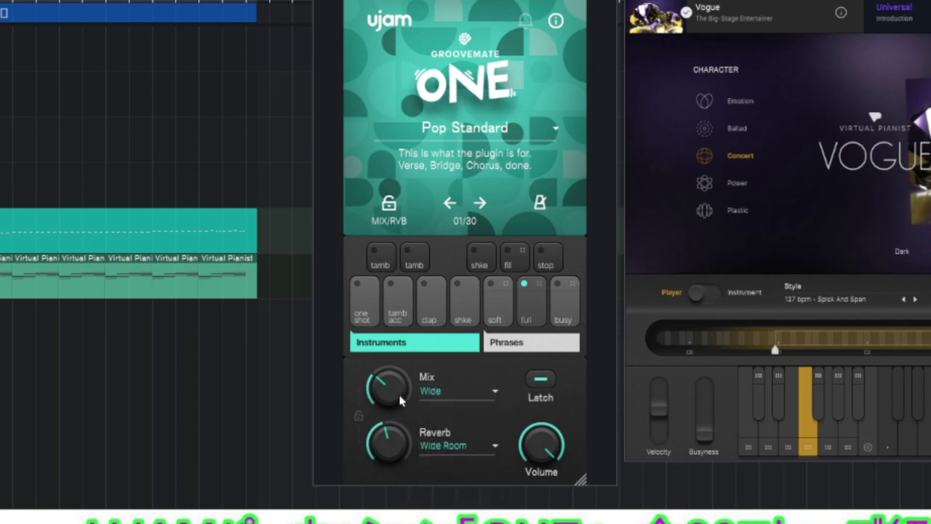
drag(398, 396, 405, 344)
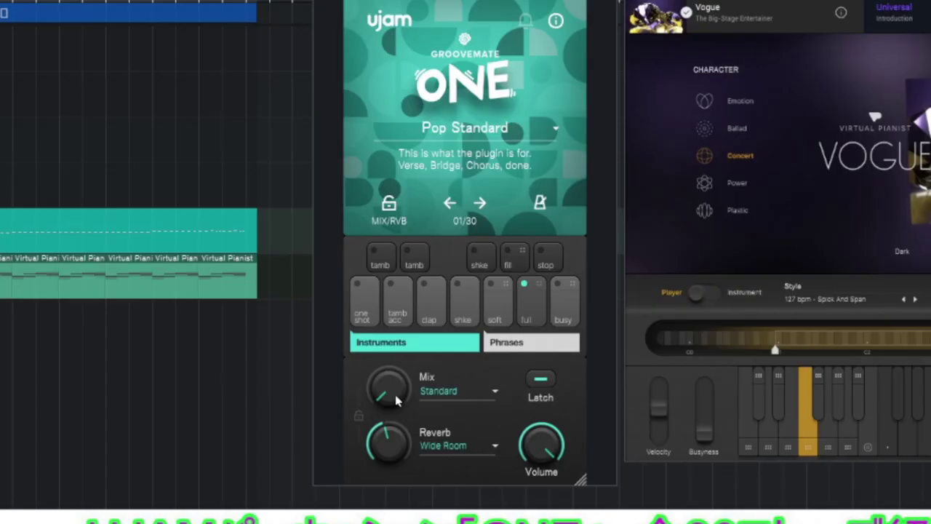
Keep the Standard mix at its minimum amount and turn Latch off.
mouse_move(399, 401)
mouse_down()
mouse_move(411, 322)
mouse_move(447, 264)
mouse_move(458, 209)
mouse_move(413, 296)
mouse_move(393, 409)
mouse_up()
click(540, 378)
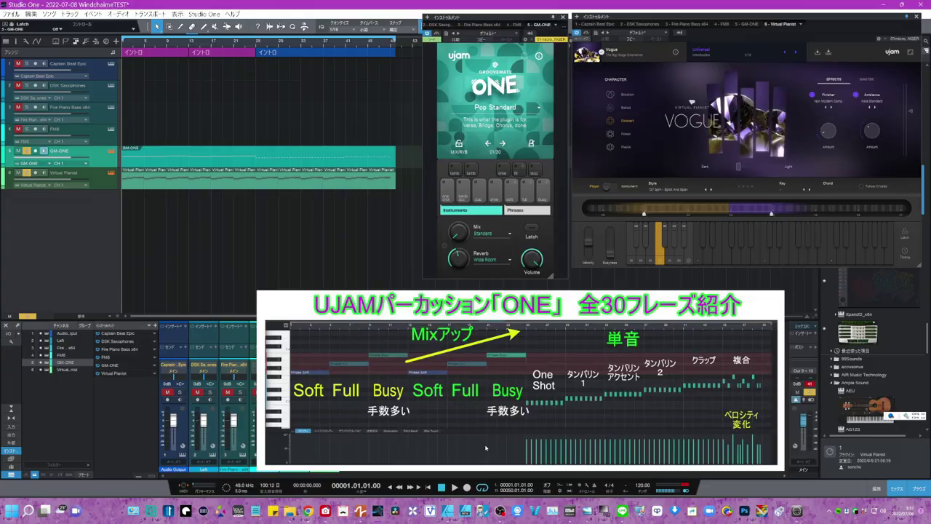
Play the first few bars of the song, stop playback and return to the song start.
click(453, 487)
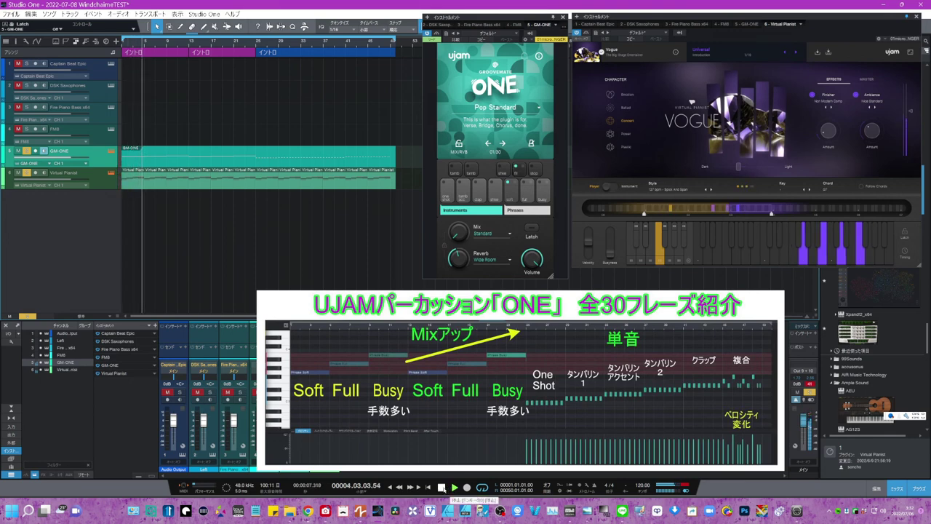
click(440, 487)
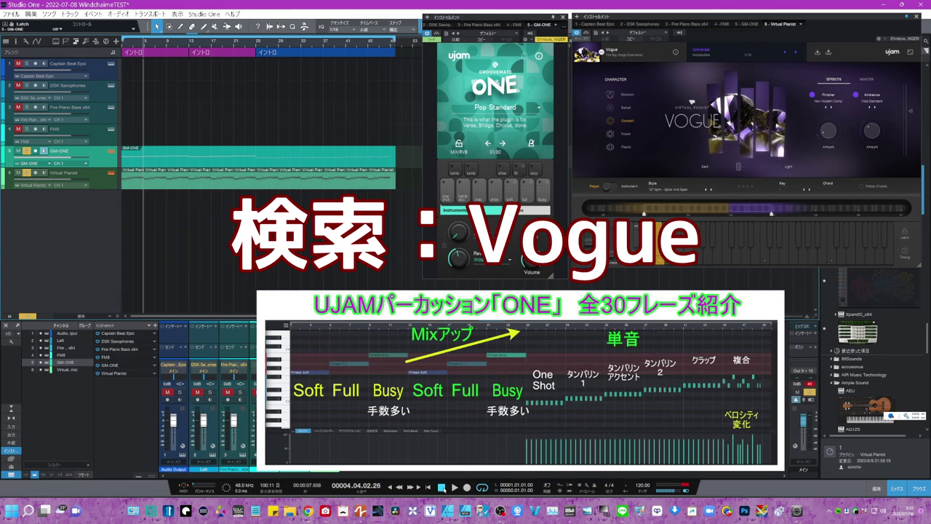
click(441, 487)
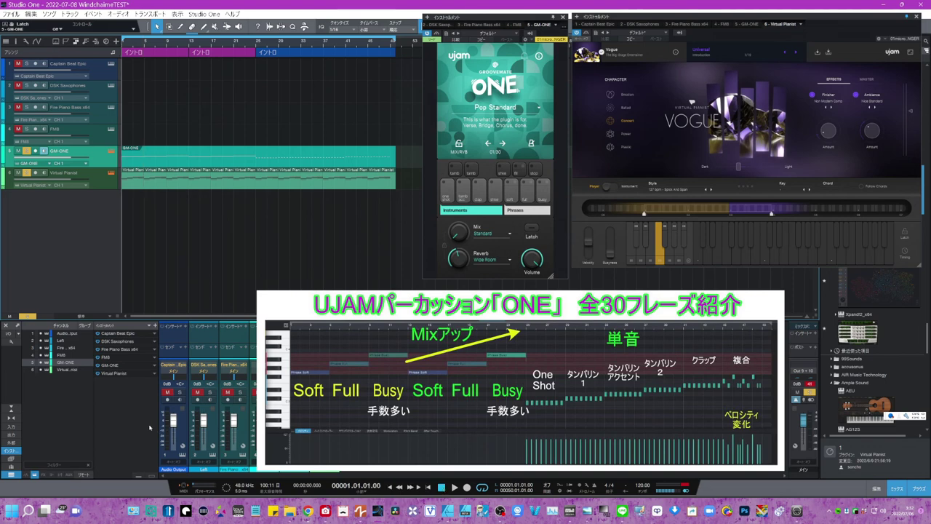
Play the song from the start and advance the Groovemate ONE presets through Shaker Standard and One Shot Standard to Claps Standard.
key(space)
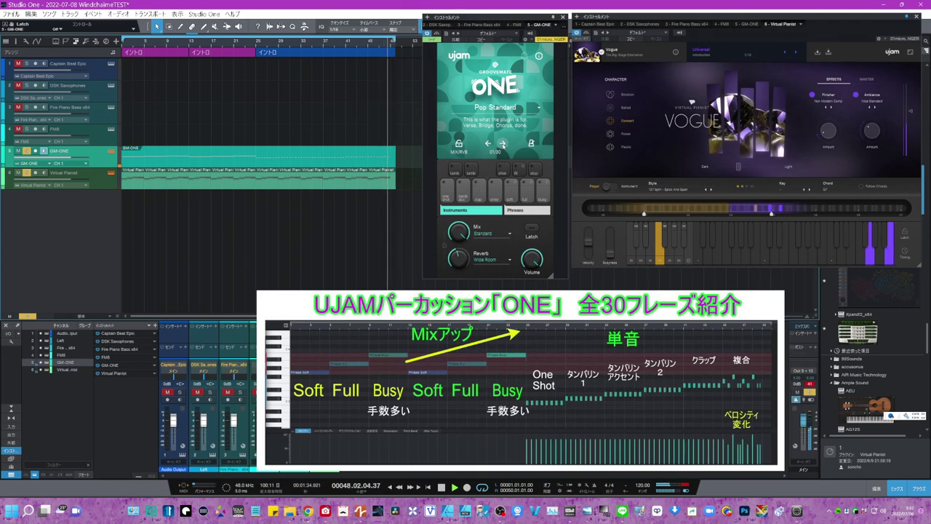
click(502, 143)
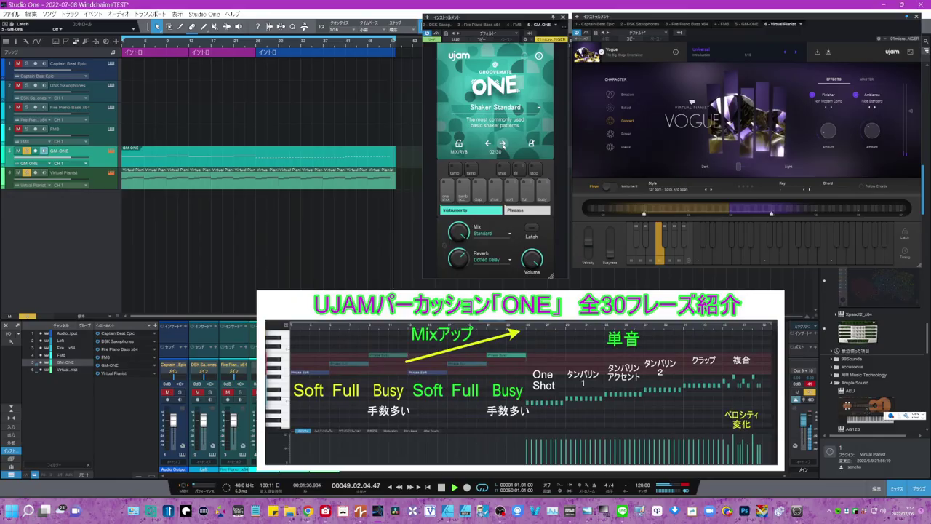
click(501, 143)
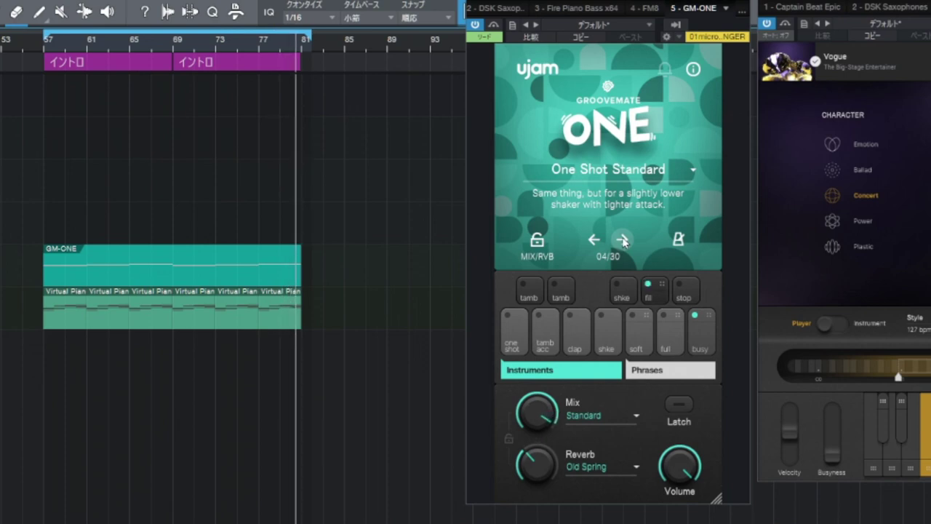
click(622, 240)
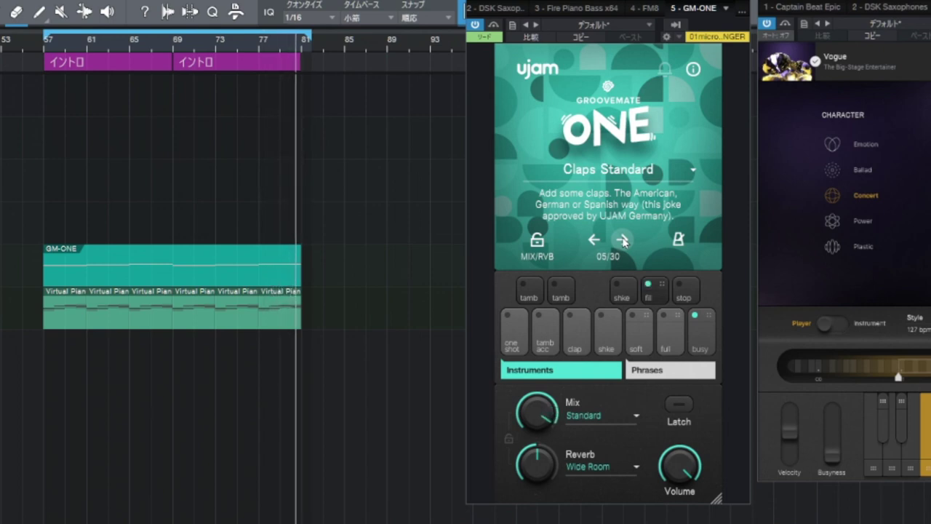
Demonstrate the Quarter Feel presets in order, from Quarter Feel Shake 1 through Quarter Feel Tambourine 2, over the playing song.
click(622, 240)
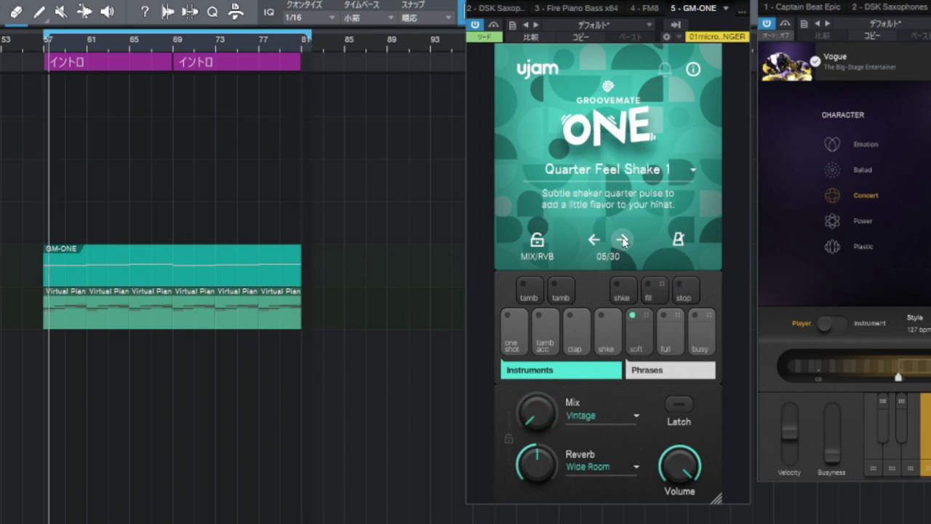
click(623, 240)
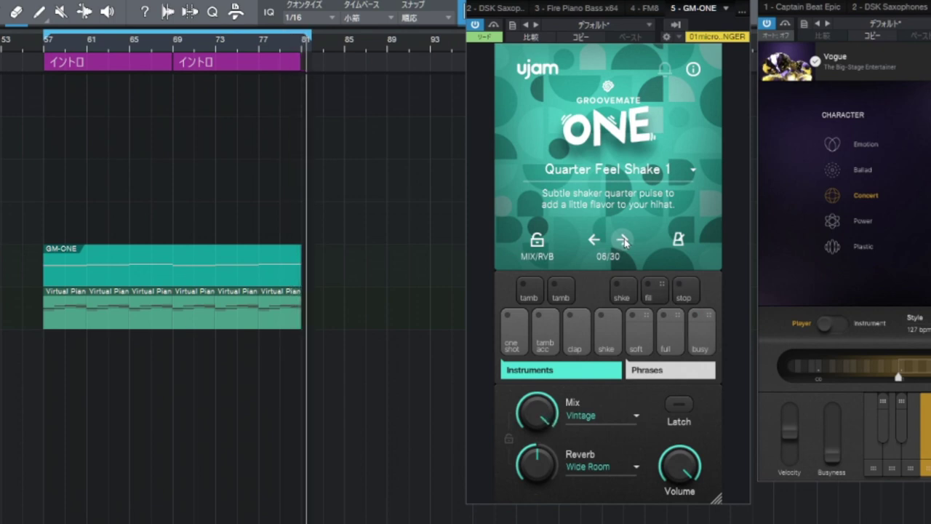
click(623, 240)
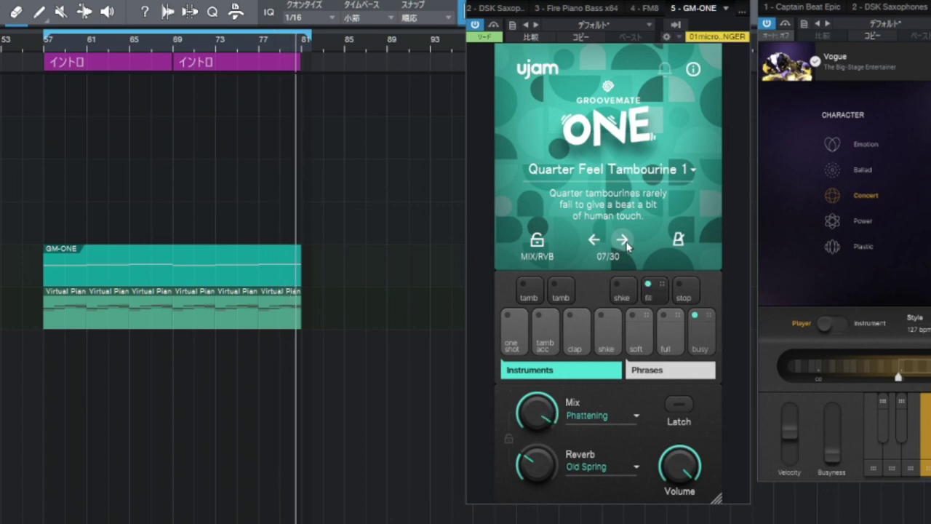
click(626, 245)
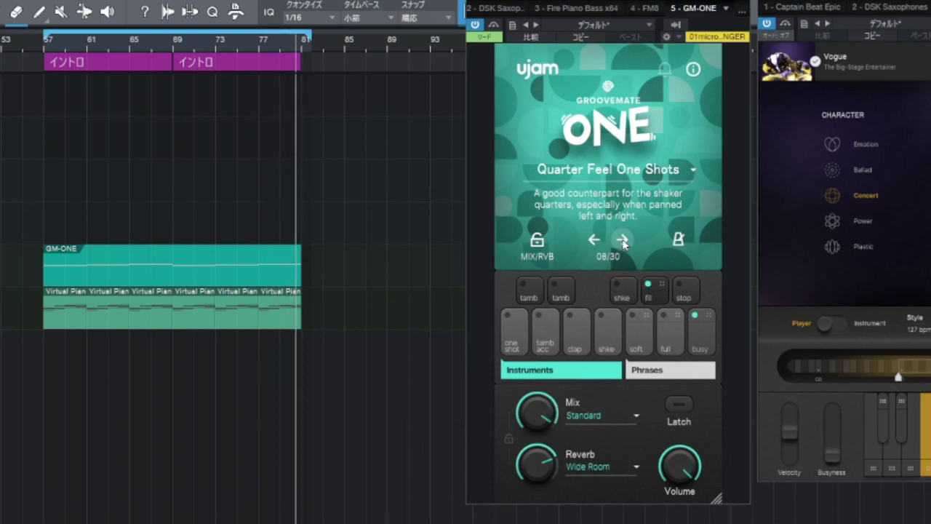
click(623, 242)
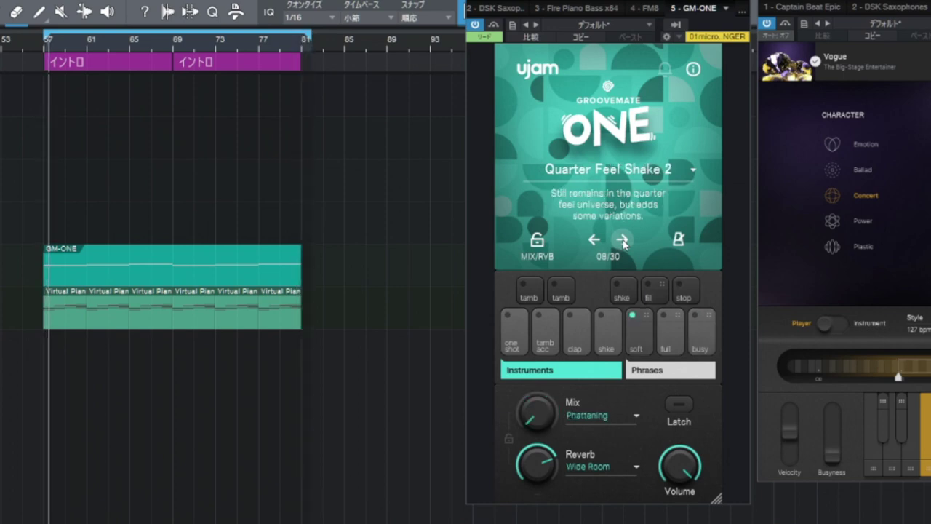
click(623, 242)
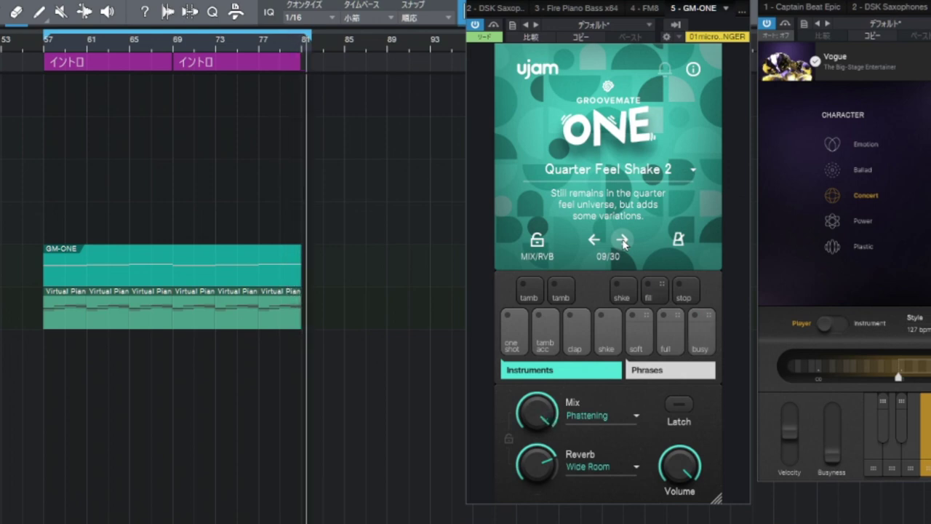
click(623, 240)
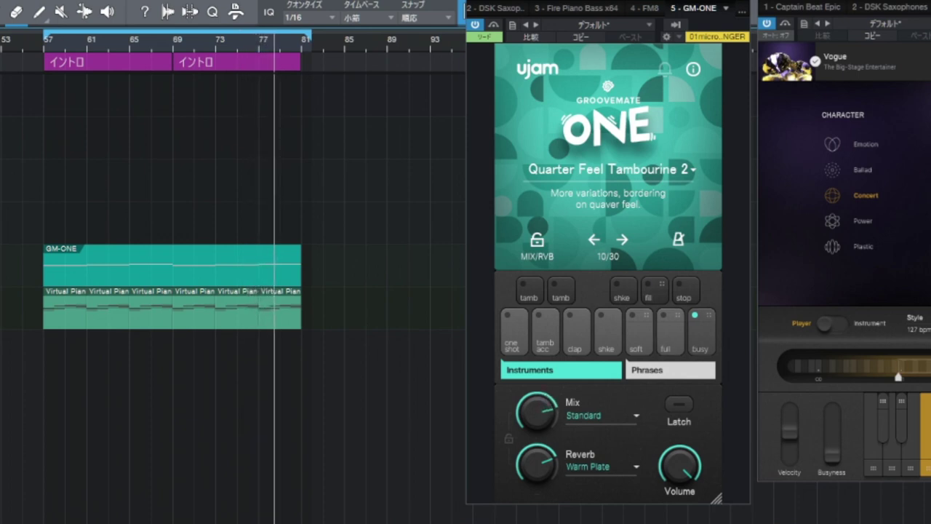
Advance through Quaver Feel Shake, Quaver Feel Tambourine, Offbeat Shaker and Offbeat Tambourine, letting the song section play with each preset.
click(623, 240)
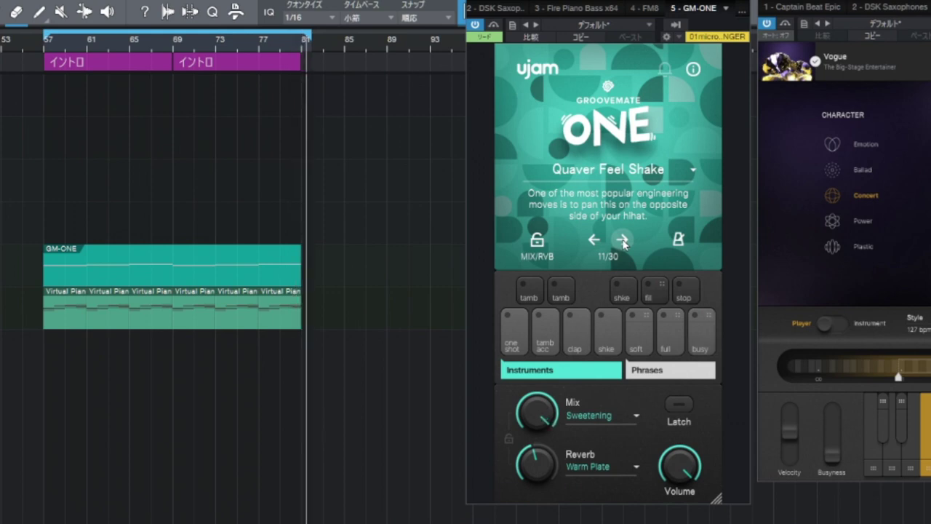
click(623, 241)
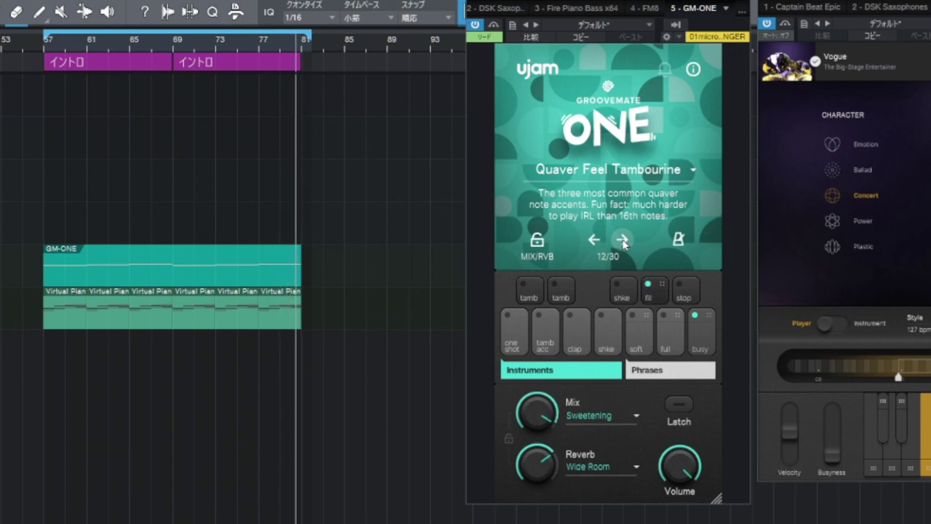
click(623, 240)
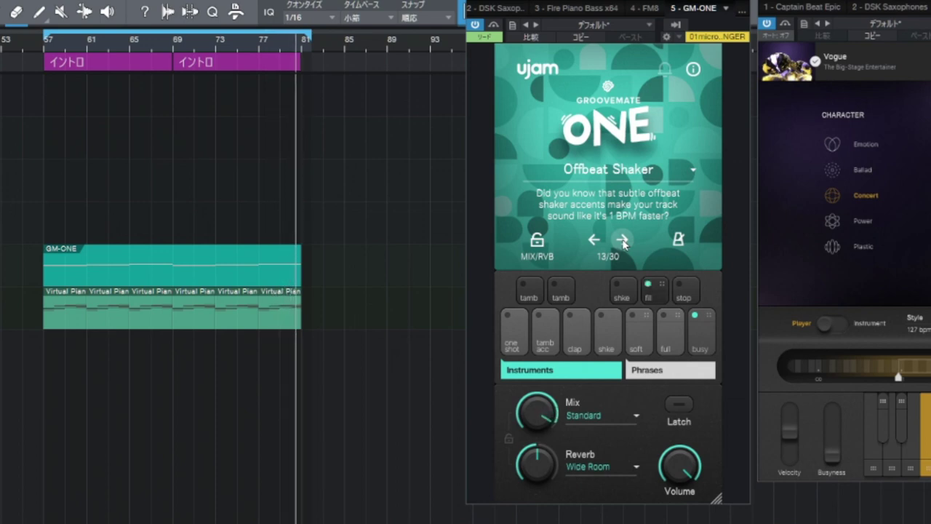
click(622, 240)
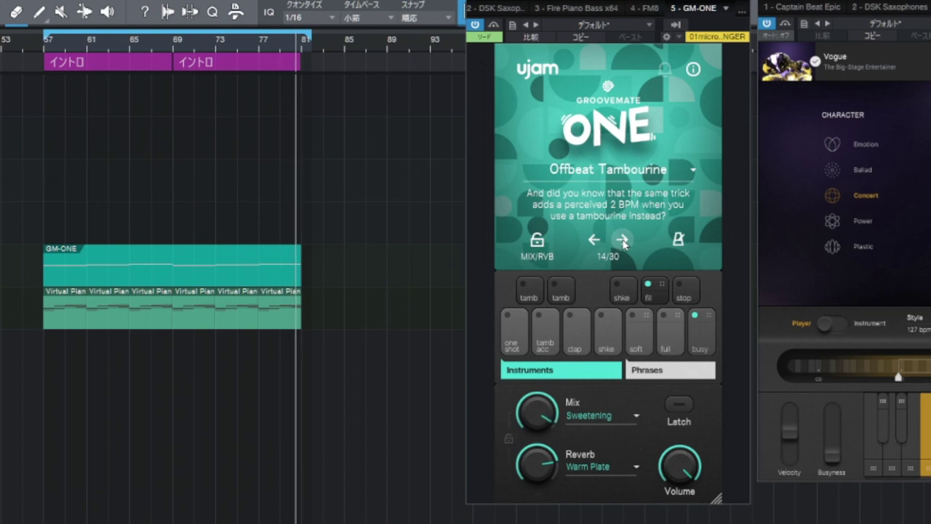
Advance through the presets Make My Snare Brighter, Build And Rise, Dotted 1 and Dotted 2, auditioning each over the song section.
click(622, 240)
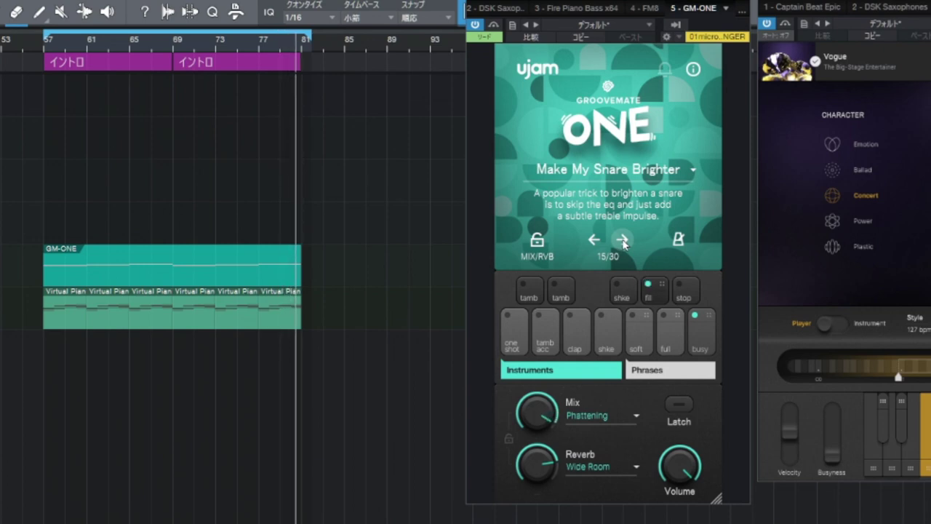
click(623, 241)
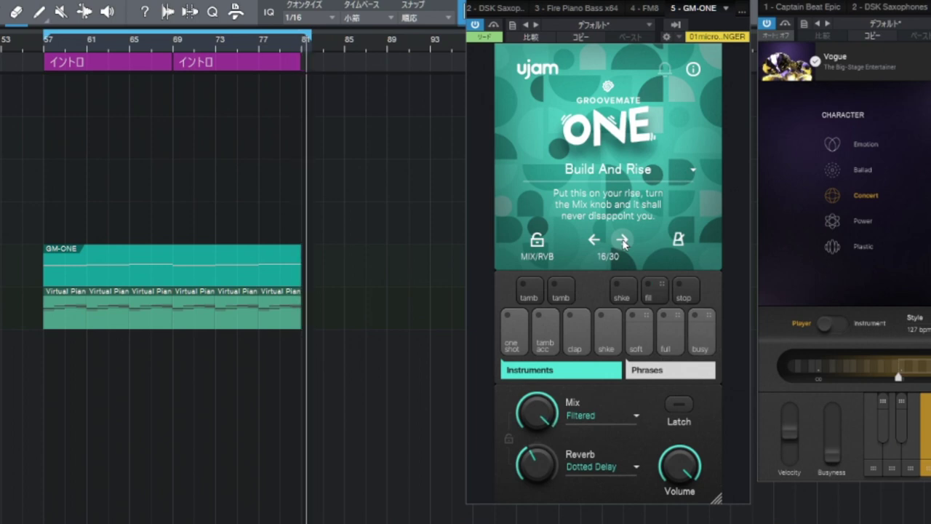
click(622, 240)
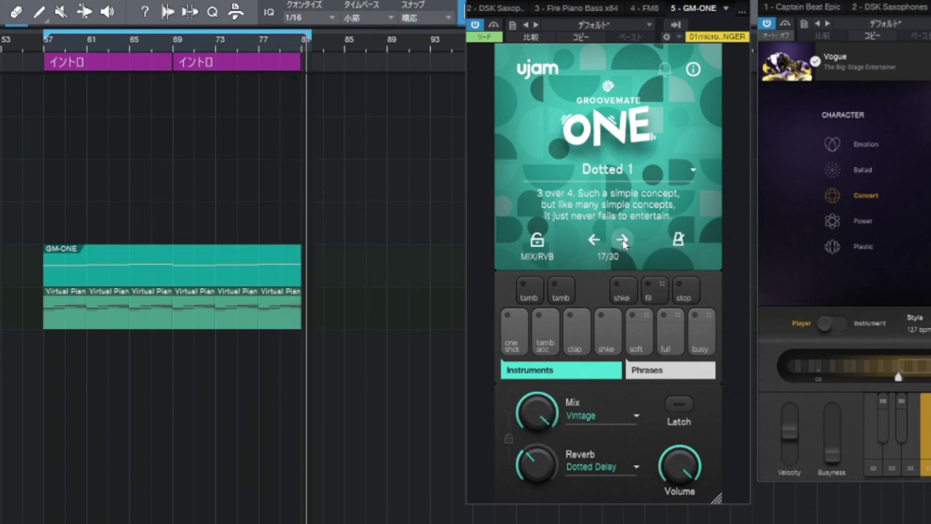
click(622, 240)
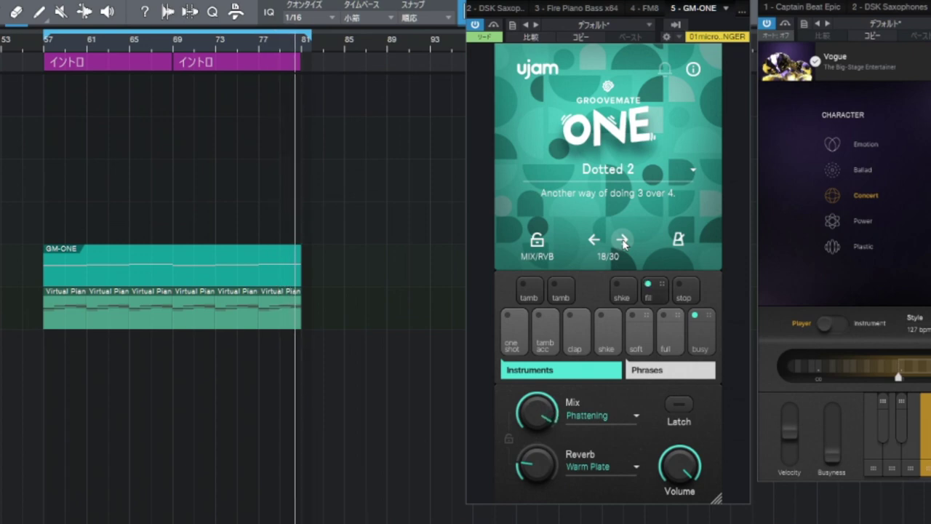
Audition the Beach Boy preset over the song section and advance to In Your Face.
click(623, 240)
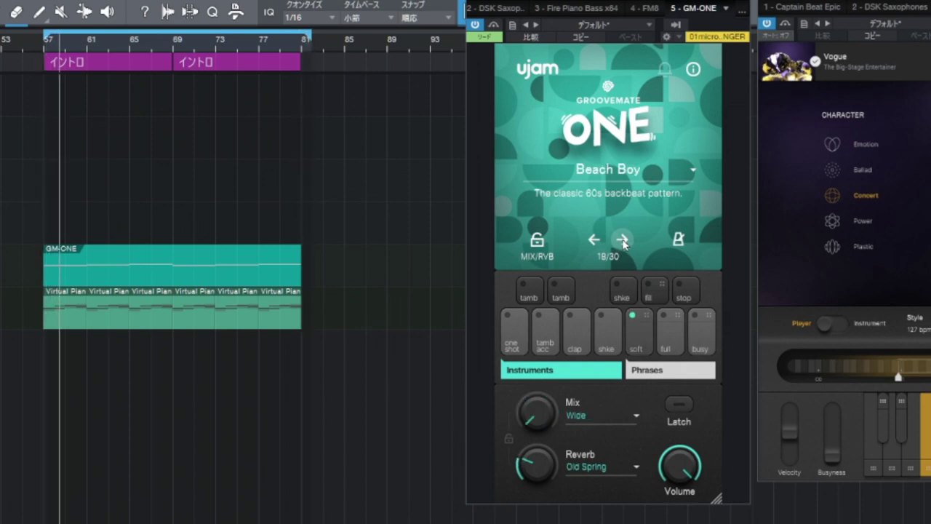
click(623, 240)
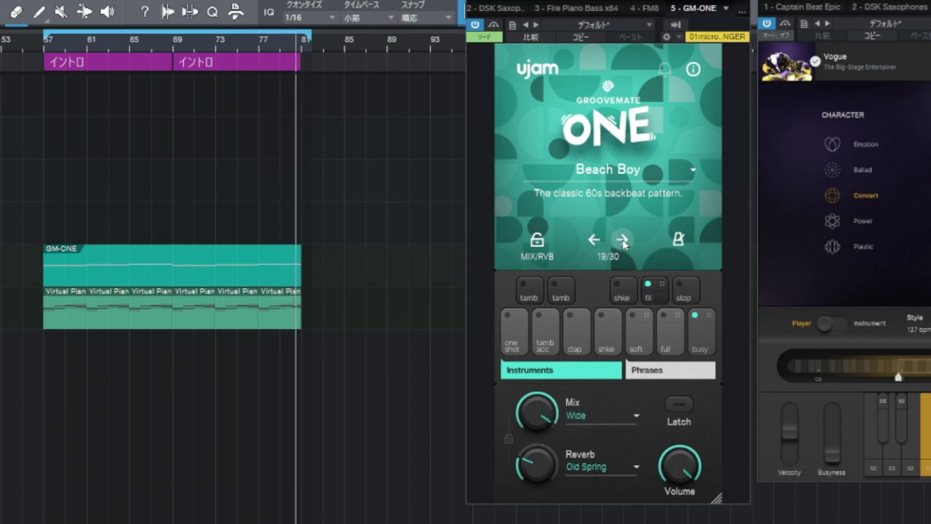
click(622, 240)
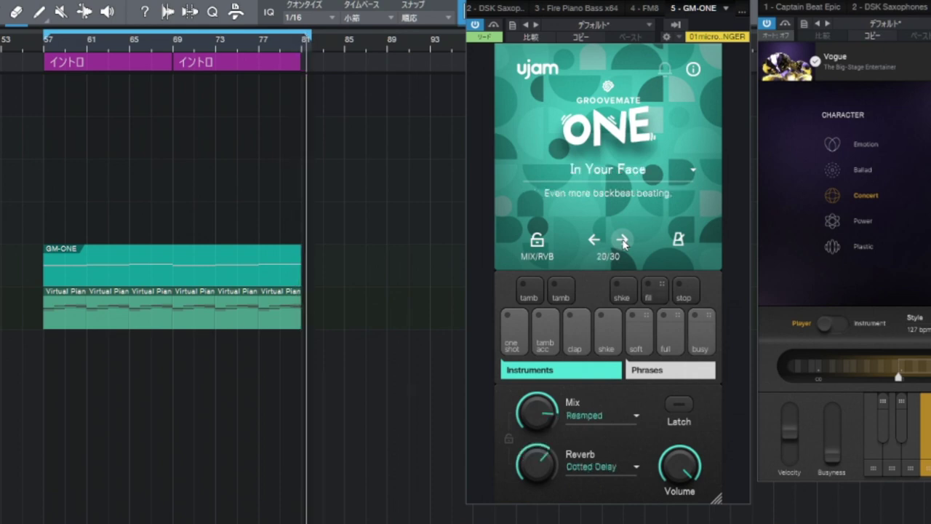
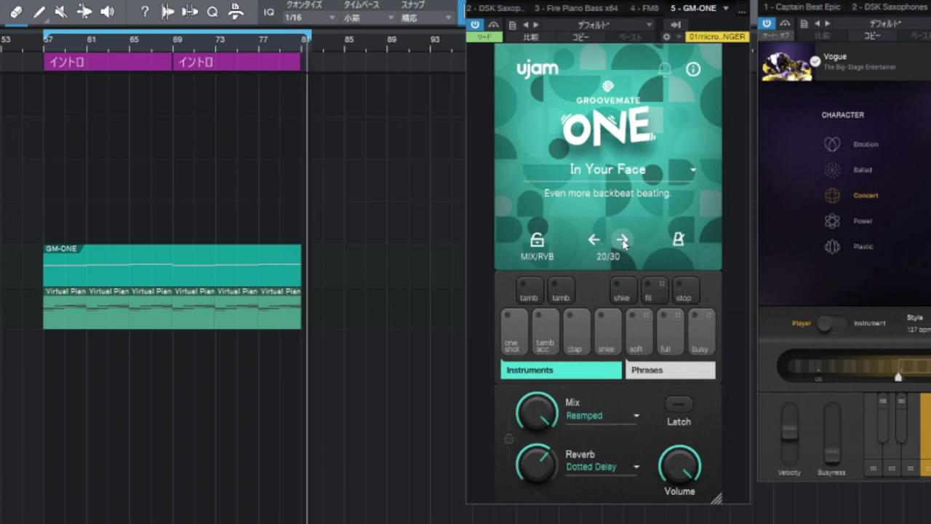
Advance through the presets Not In Your Face, Halftime and Elementary School, letting the song section play with each one.
click(623, 243)
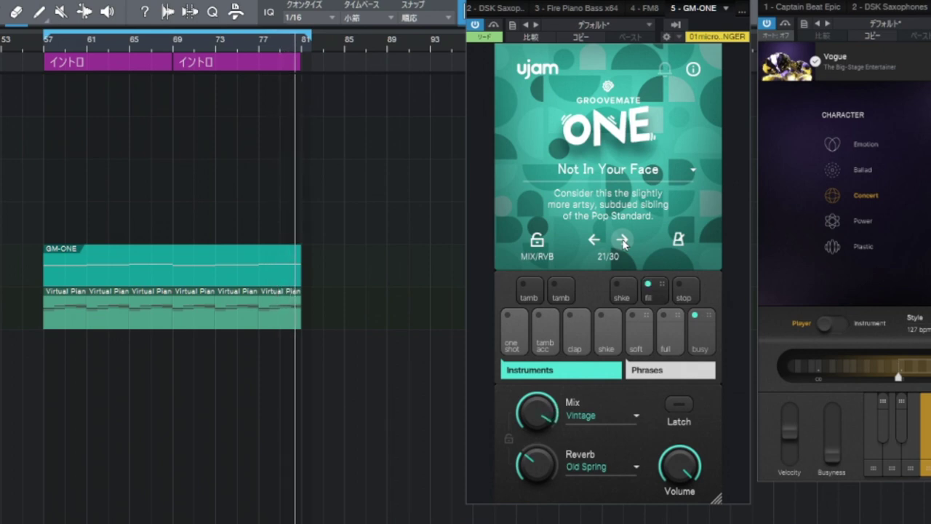
click(622, 241)
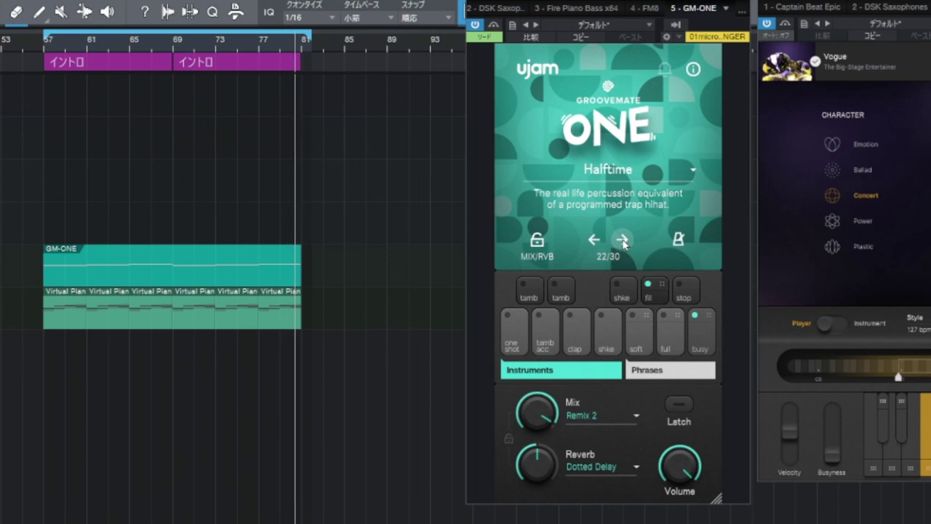
click(621, 240)
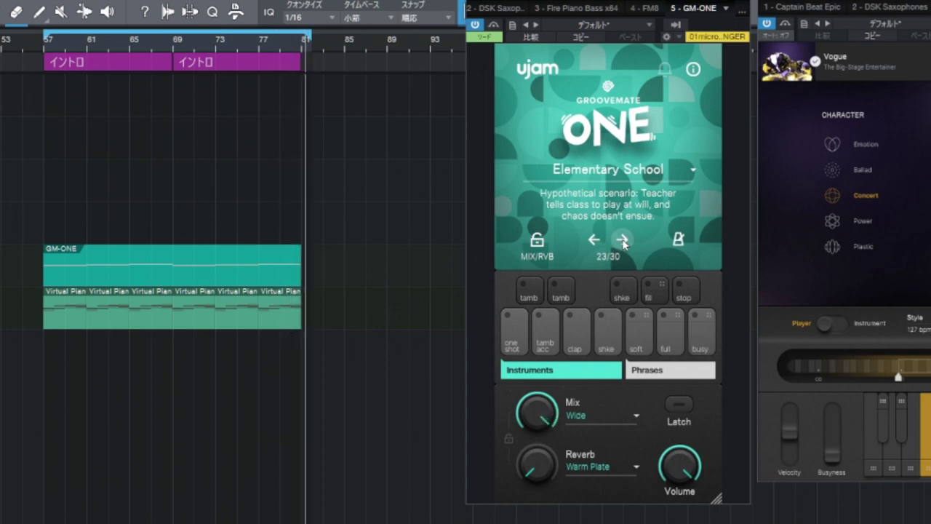
Audition the odd-metre presets Lost Son 3/4, Ballads Dream 6/8 and Odd Feeling 5/4 in order over the song section.
click(623, 241)
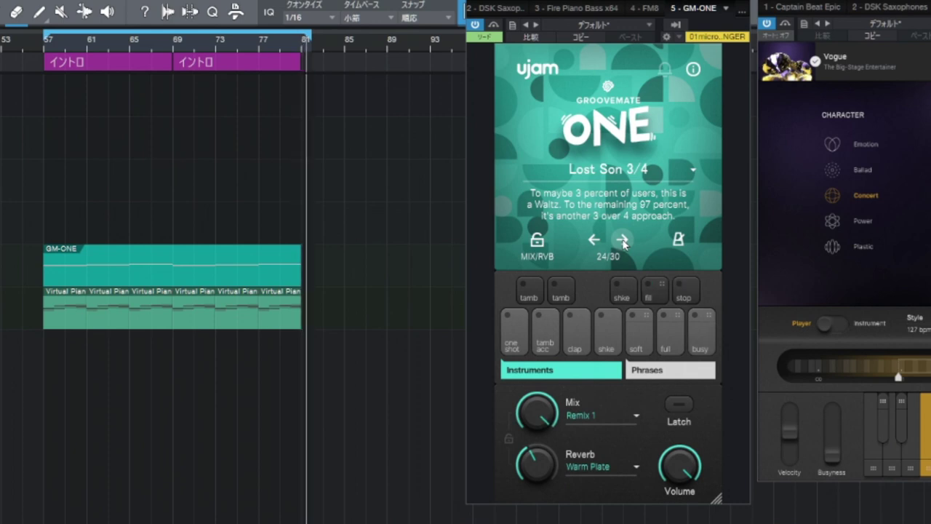
click(622, 240)
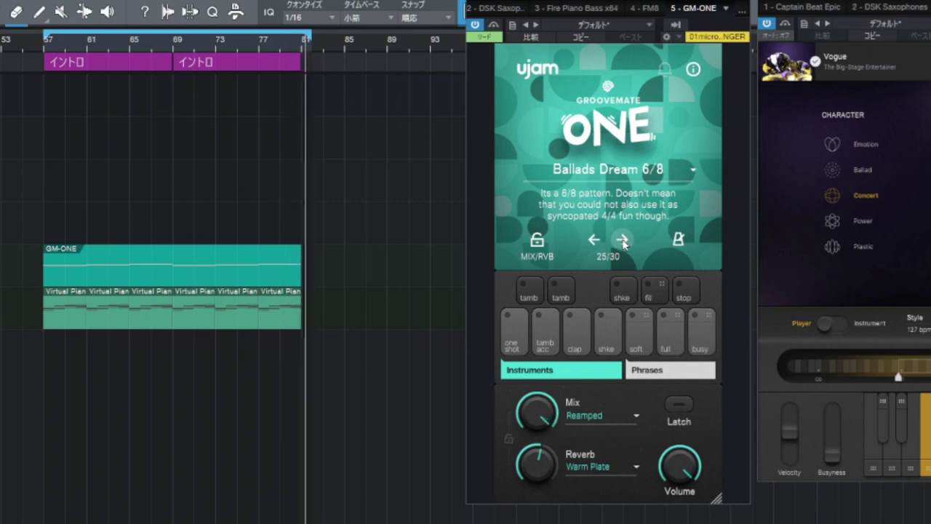
click(623, 241)
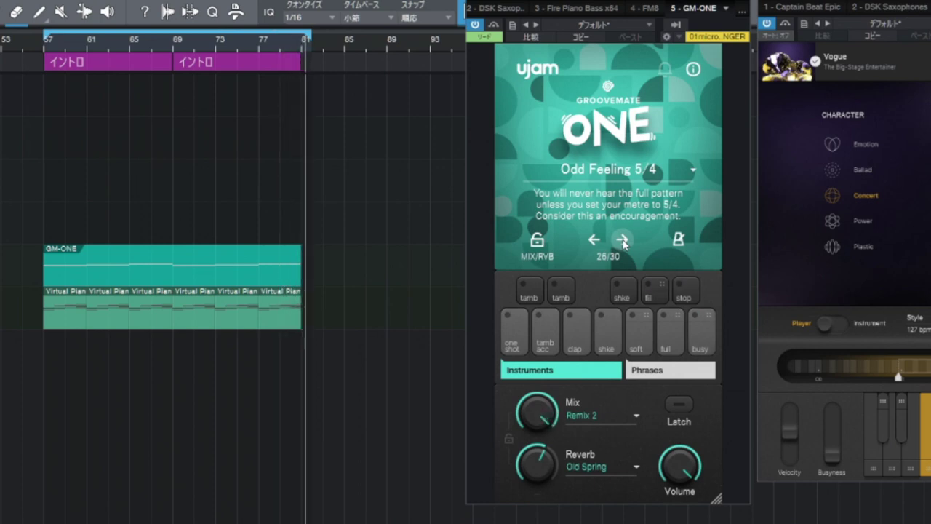
Audition Hossa Bossa, Hold Your Breath, Dancing Boomer and Rio's Passion over the song section, and advance around to Pop Standard.
click(623, 240)
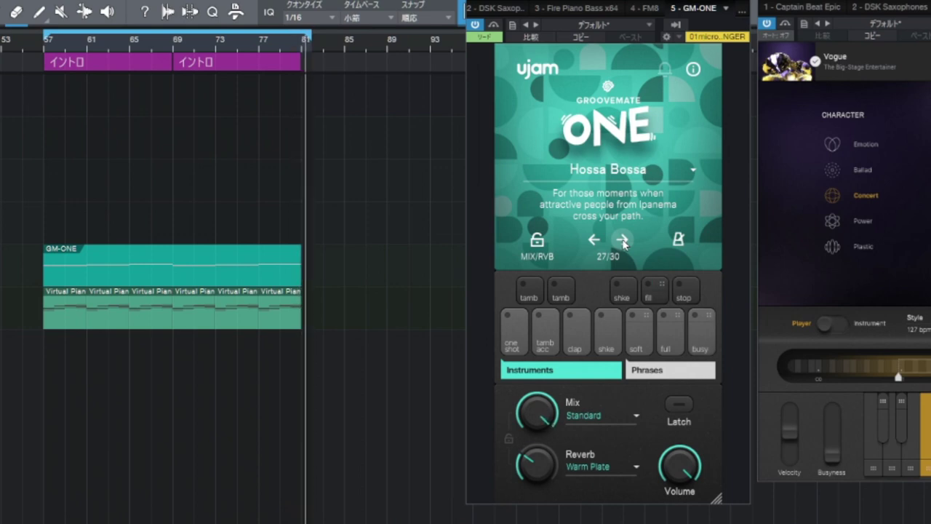
click(622, 240)
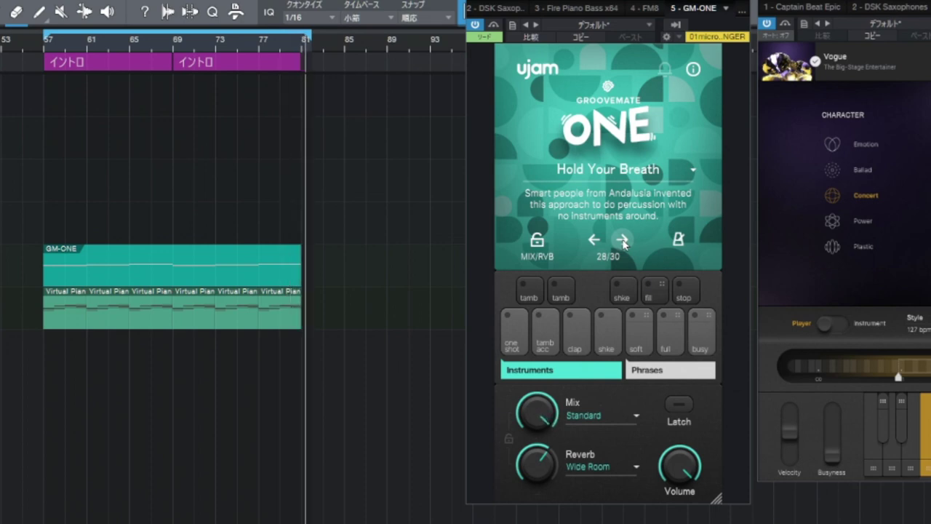
click(623, 241)
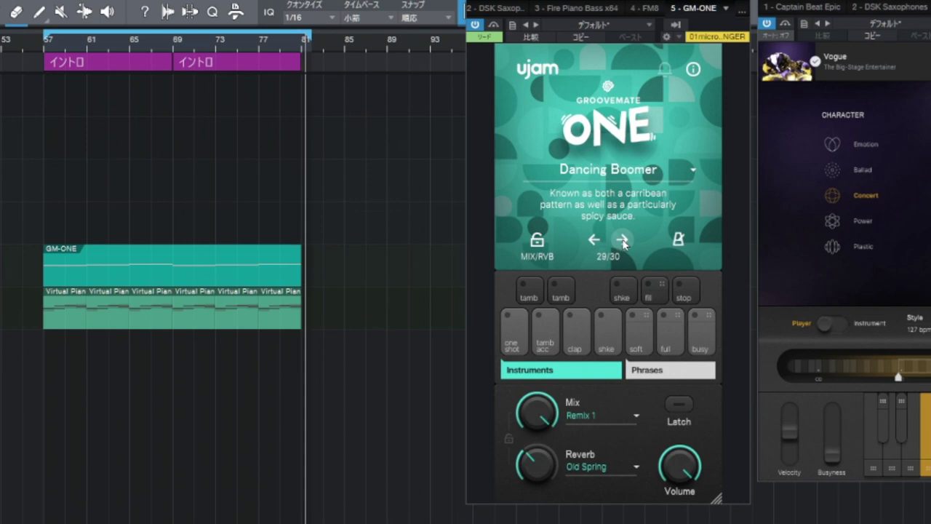
click(622, 241)
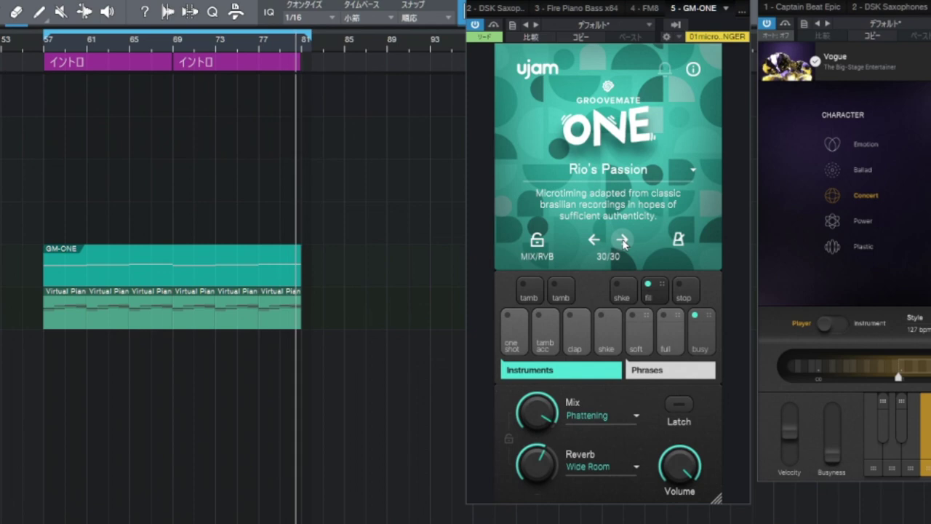
click(622, 241)
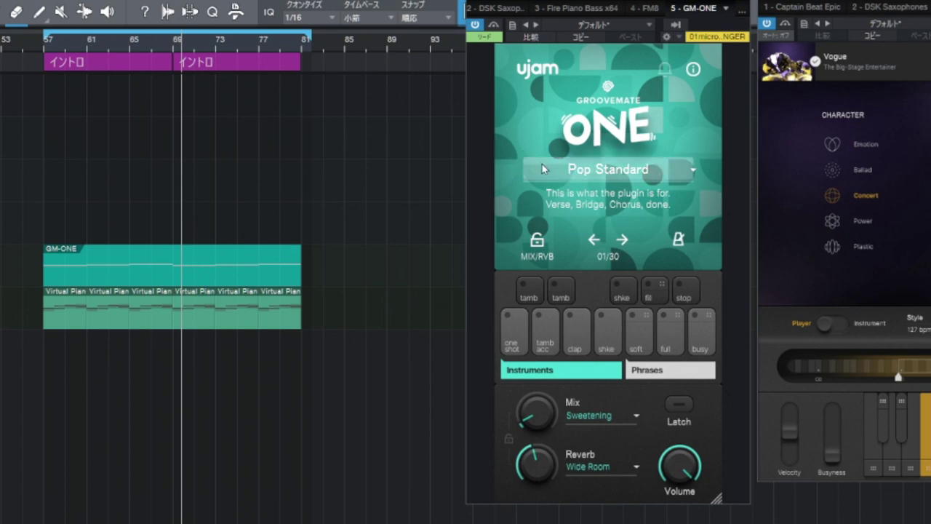
Look over the preset list and the available Mix modes, closing each without choosing an entry.
click(572, 172)
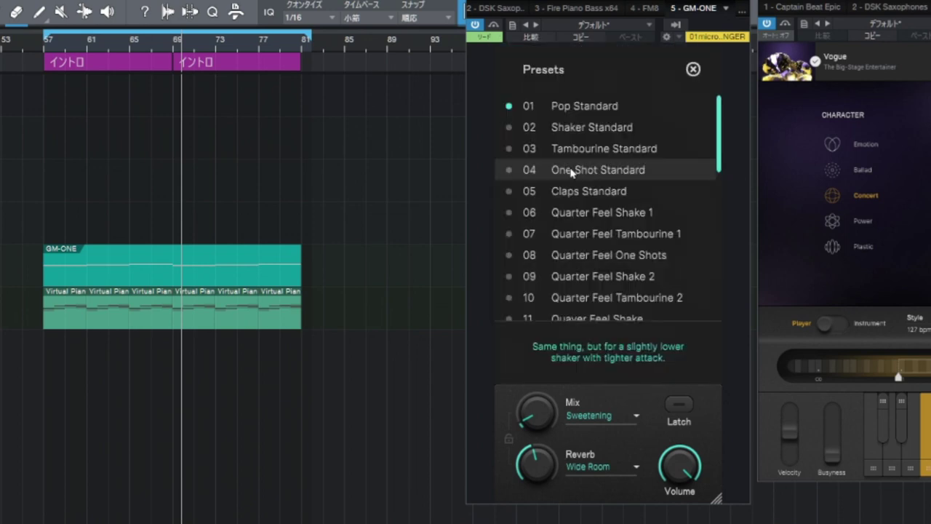
click(693, 69)
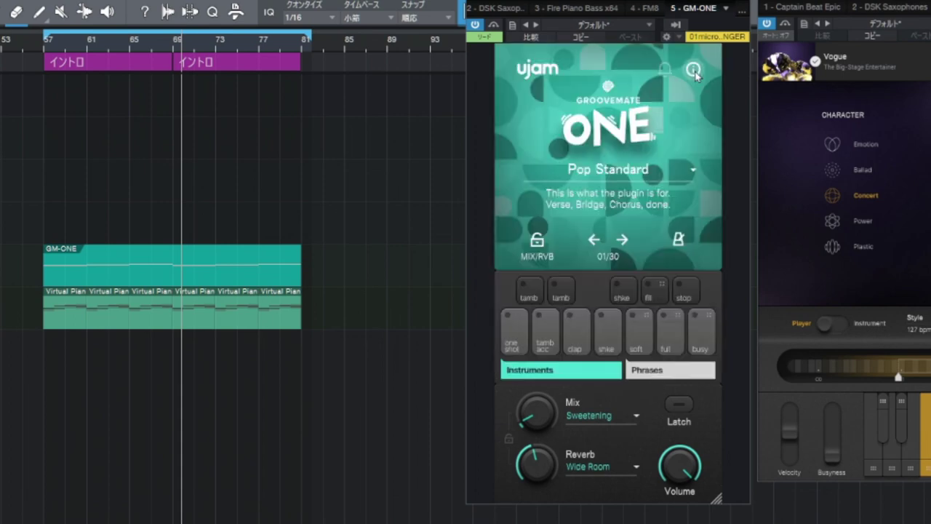
click(599, 419)
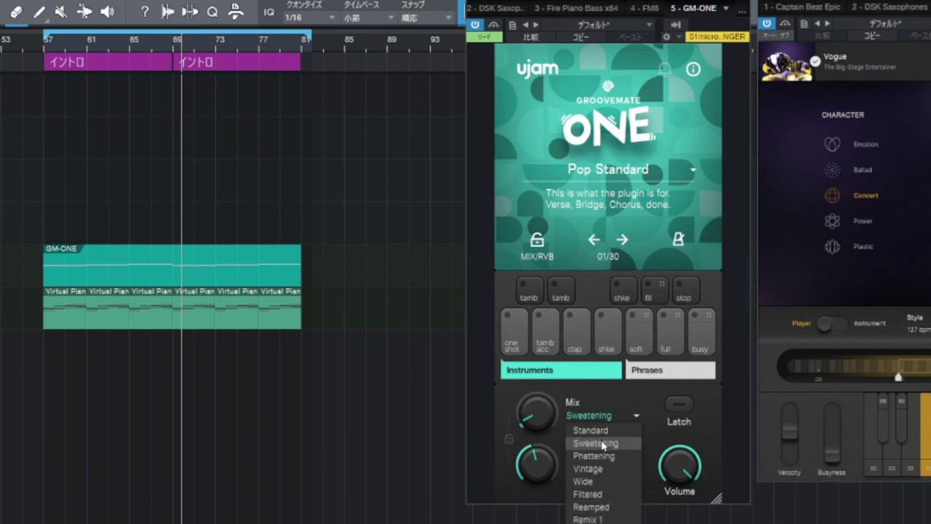
click(616, 399)
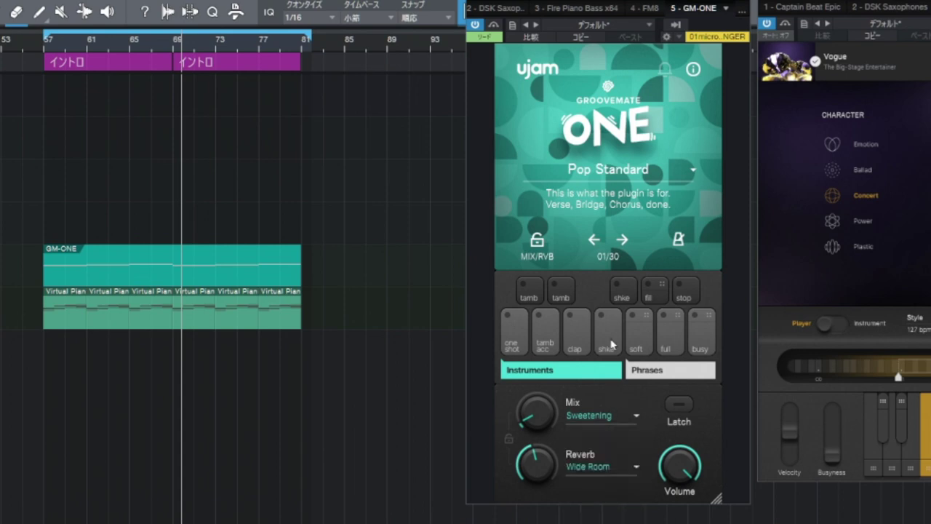
Load the Quarter Feel Tambourine 1 preset from the preset list, set its Mix mode to Wide and lower the Mix amount.
click(617, 164)
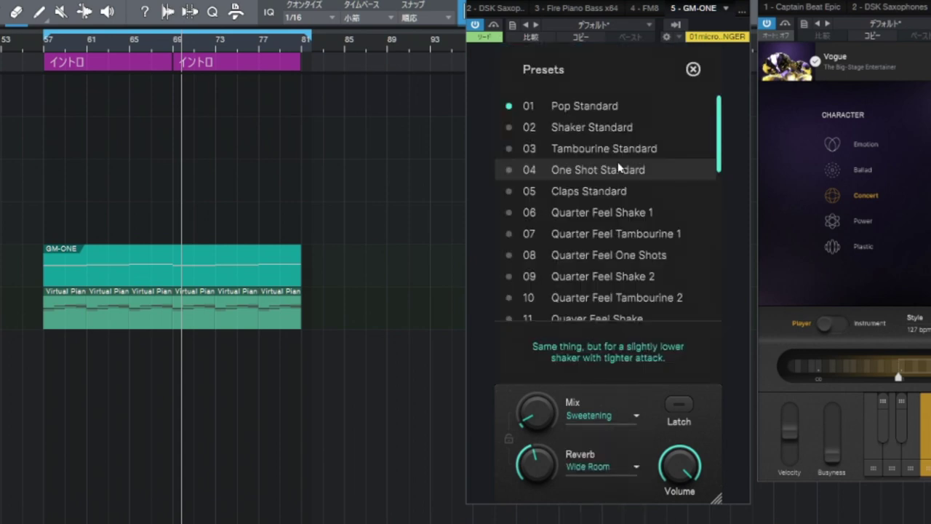
click(591, 236)
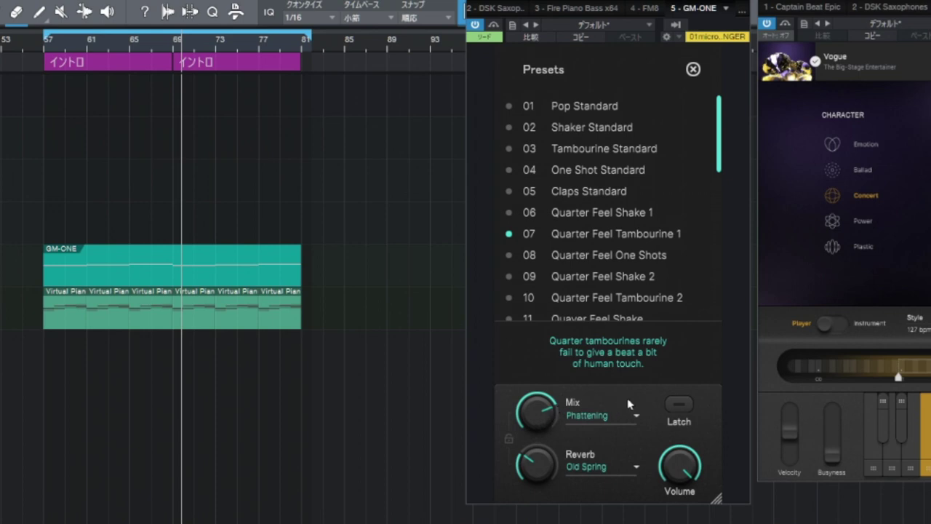
click(601, 415)
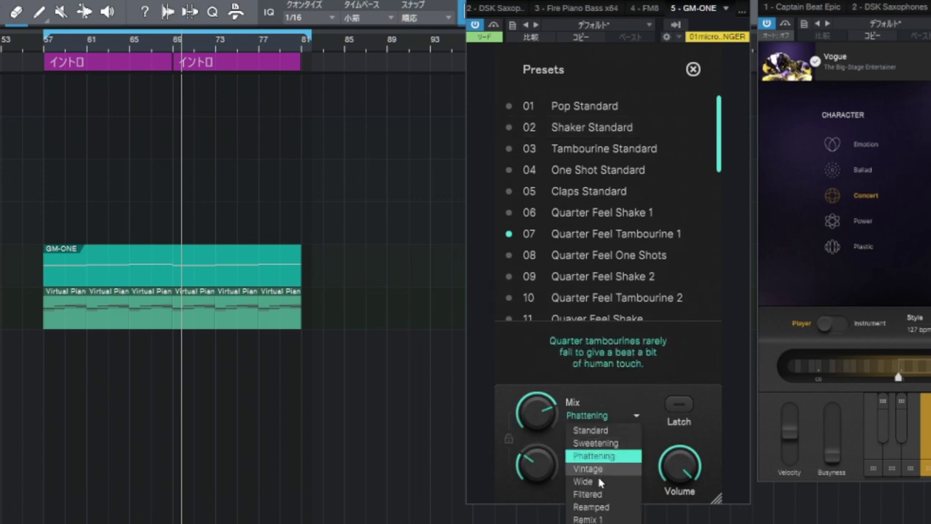
click(598, 480)
drag(537, 415, 528, 501)
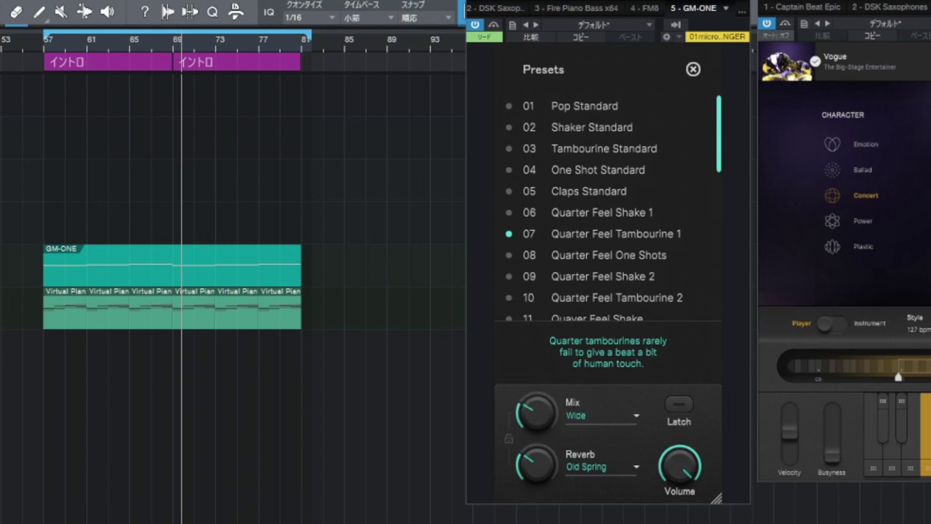
Show the automation envelope on the GM-ONE track and close the plugin's preset list.
key(a)
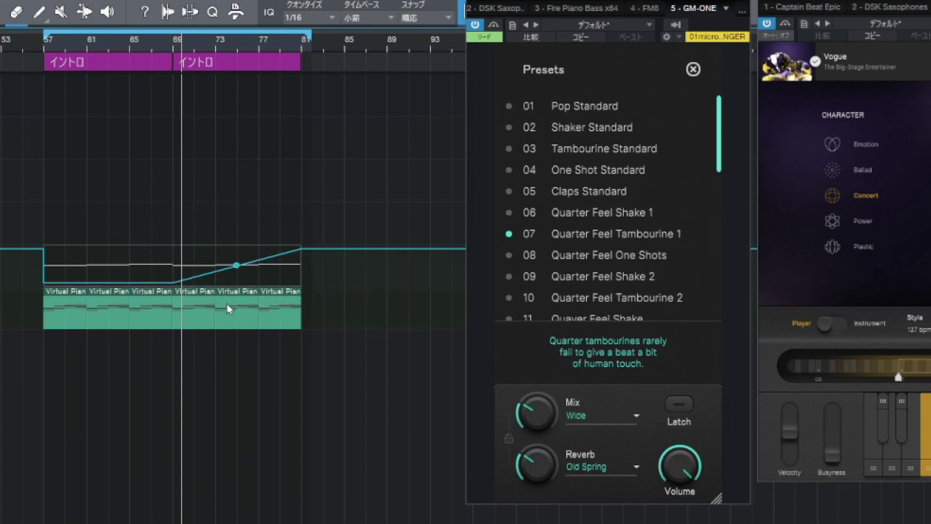
click(692, 70)
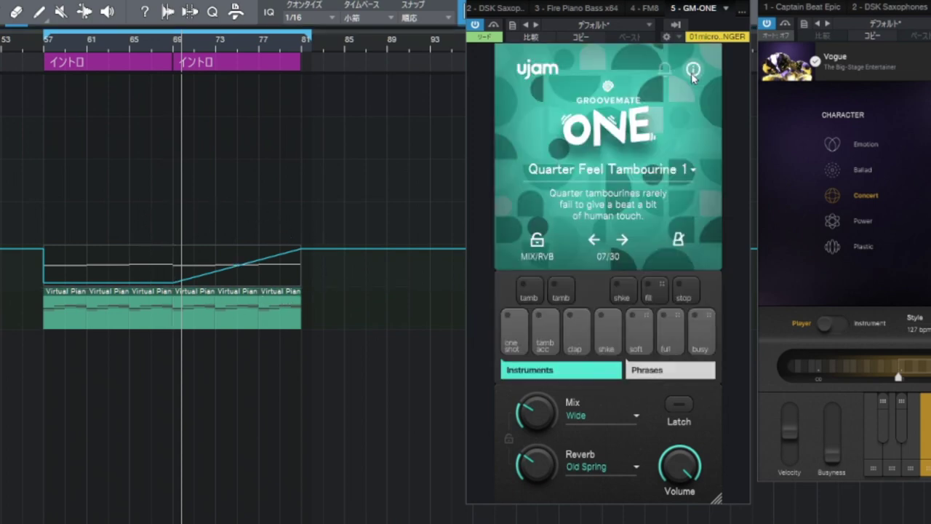